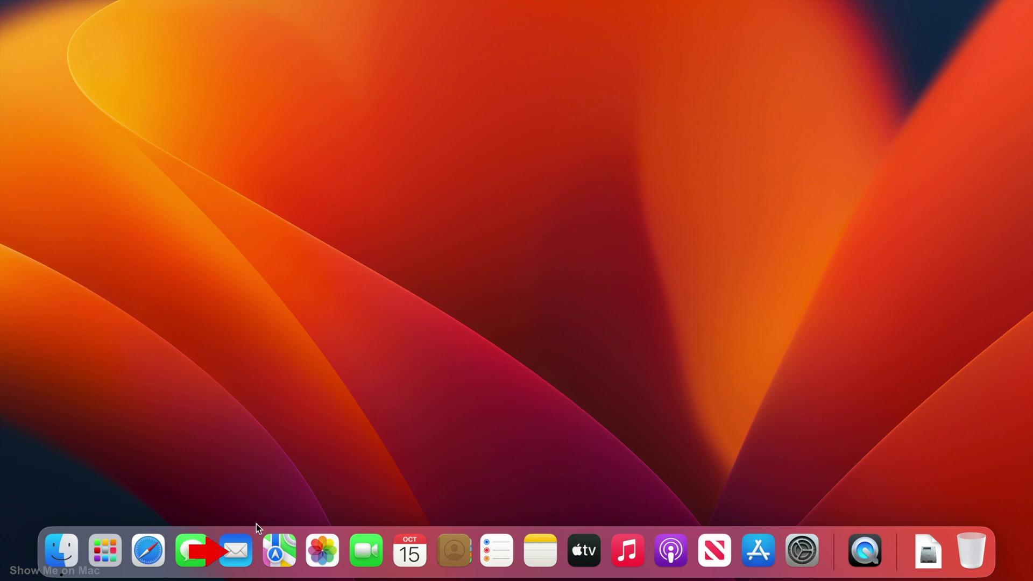
# Launch Mail from the Dock
pyautogui.click(241, 551)
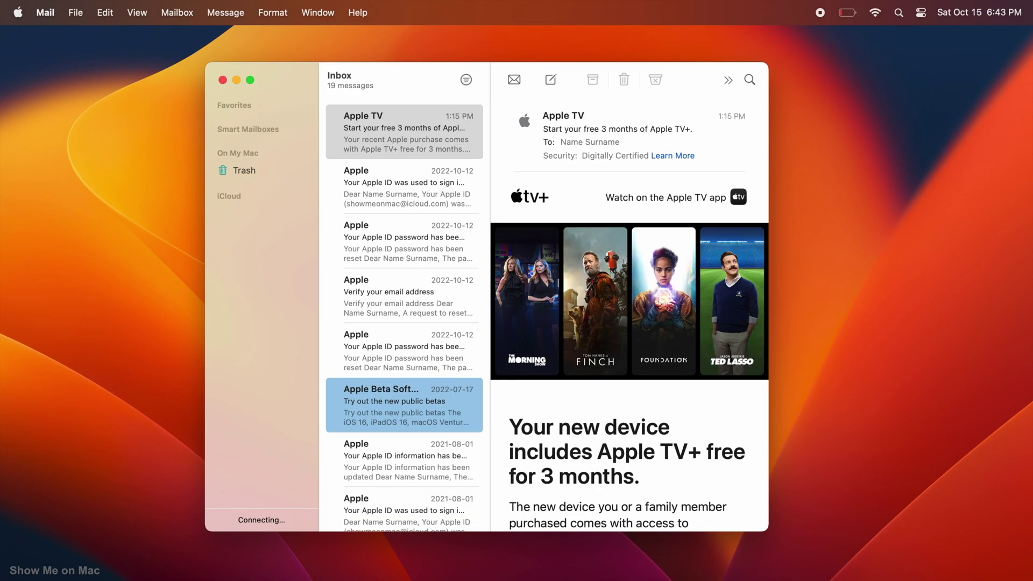
# Draft a message to Name Surname, subject 'The Subject', body 'The Body', and choose Send Later…
pyautogui.click(552, 81)
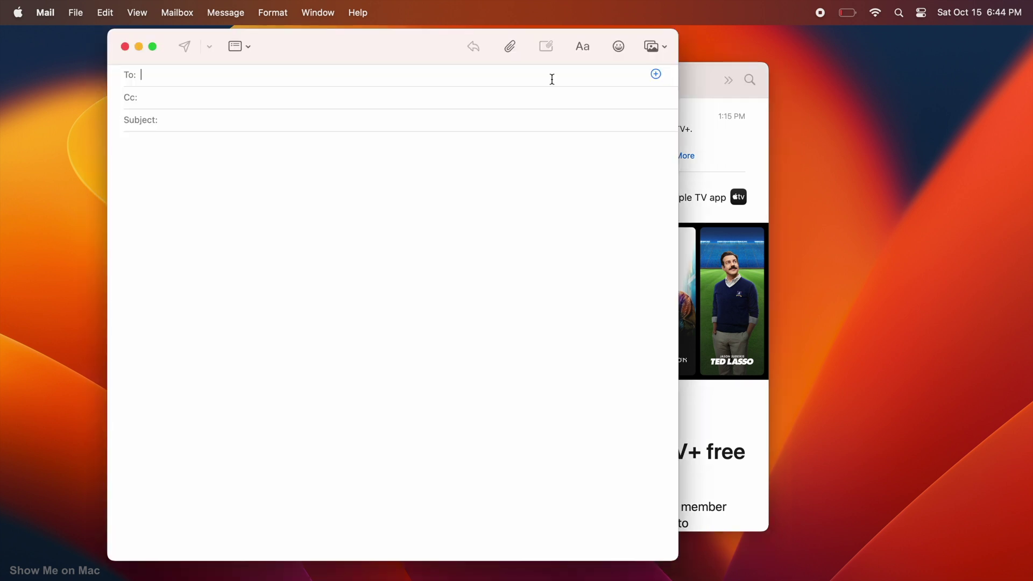
pyautogui.write('show')
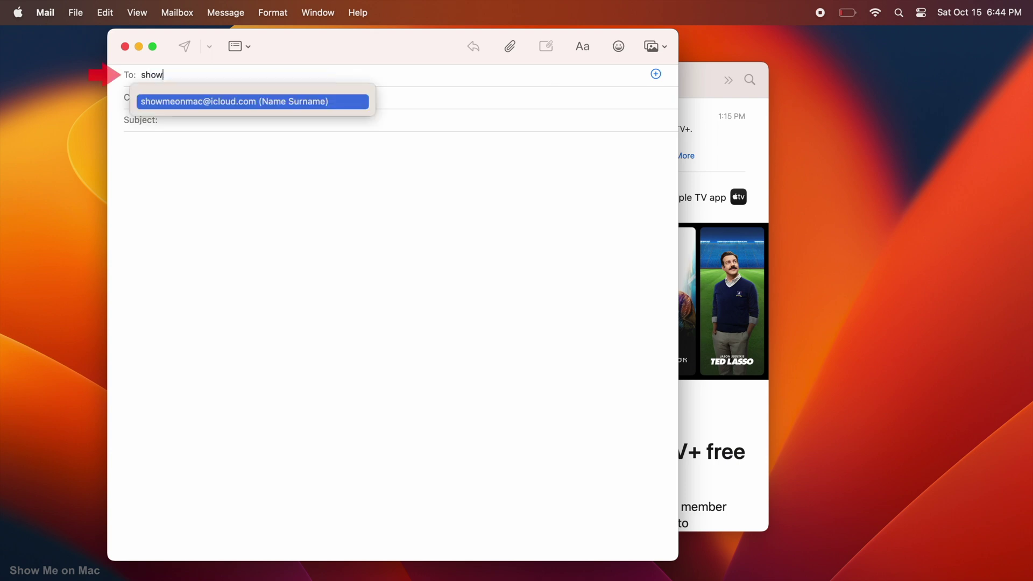
pyautogui.press('Return')
pyautogui.press('Tab')
pyautogui.press('Tab')
pyautogui.write('The Subject')
pyautogui.press('Tab')
pyautogui.write('The Body')
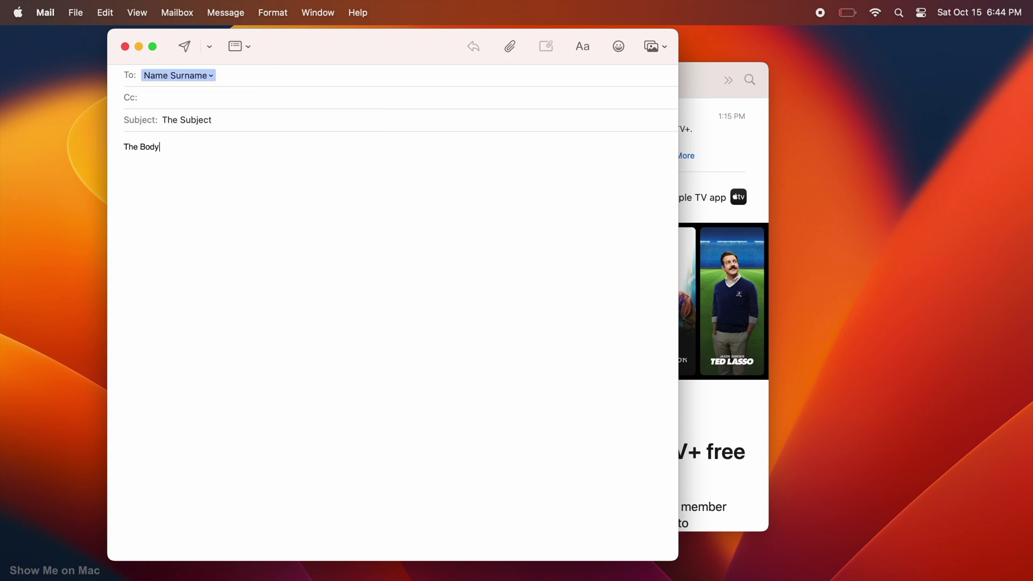
pyautogui.click(210, 48)
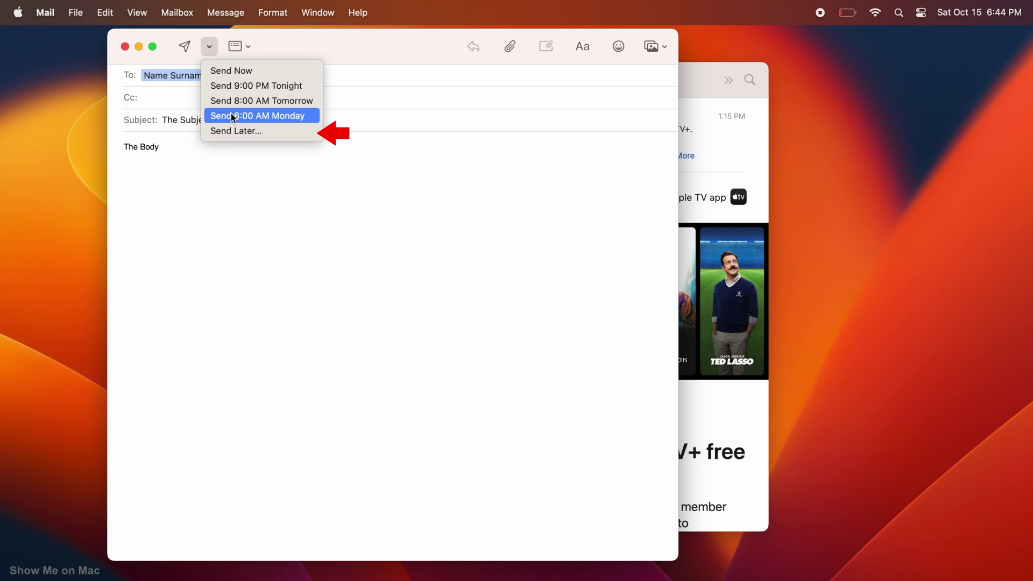
pyautogui.click(236, 130)
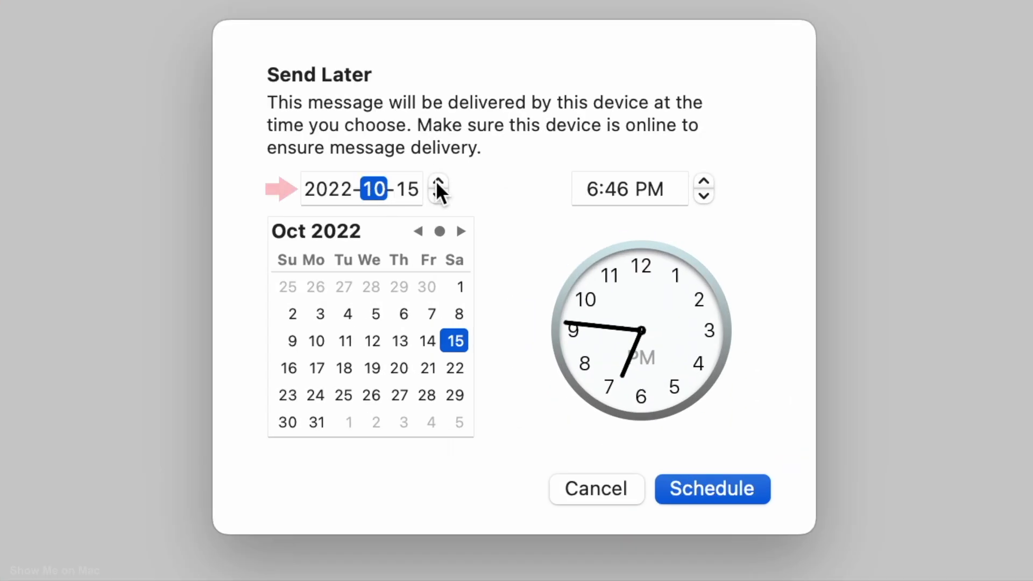
# Set the Send Later date to October 20, 2022 and the time to 7:30 PM
pyautogui.click(438, 184)
pyautogui.write('25')
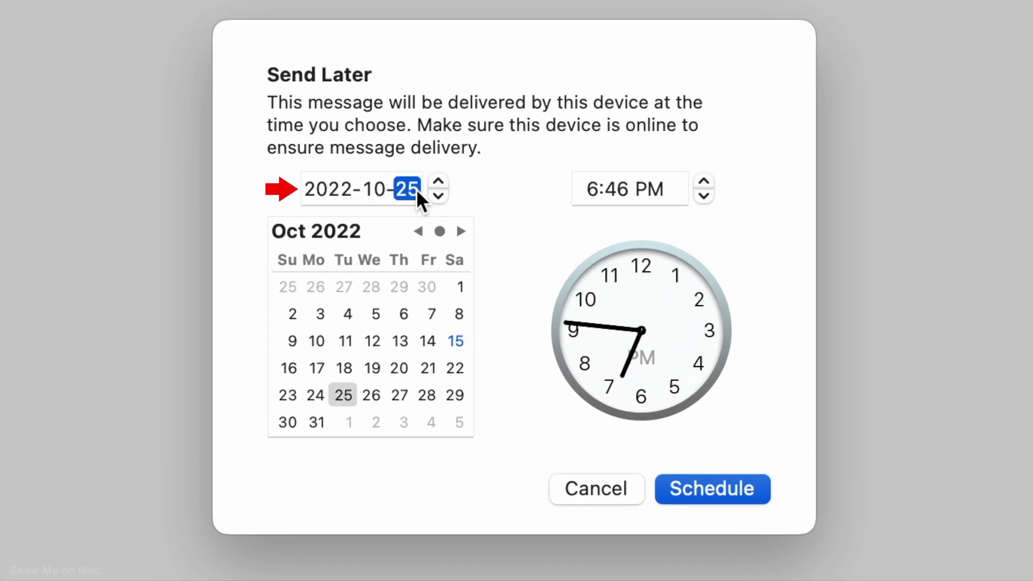
pyautogui.click(460, 229)
pyautogui.click(418, 231)
pyautogui.click(400, 368)
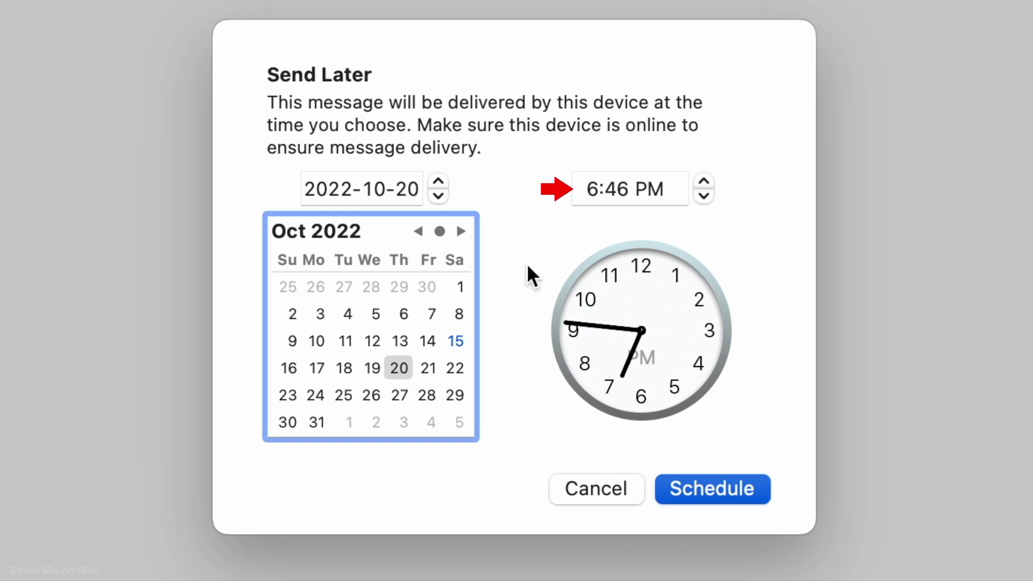
pyautogui.click(594, 189)
pyautogui.click(704, 183)
pyautogui.click(622, 189)
pyautogui.write('30')
pyautogui.press('Tab')
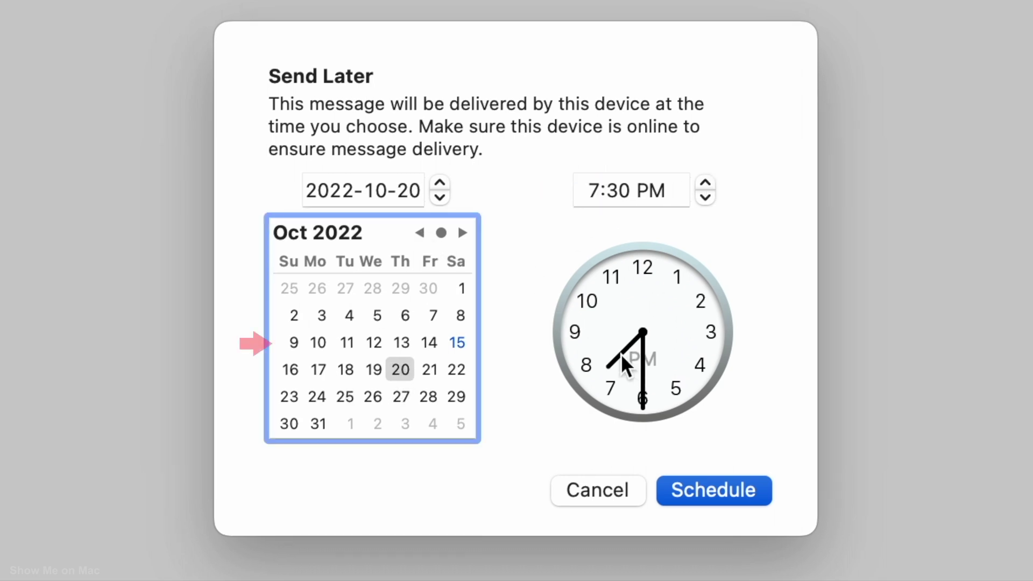
pyautogui.moveTo(621, 354); pyautogui.dragTo(615, 367)
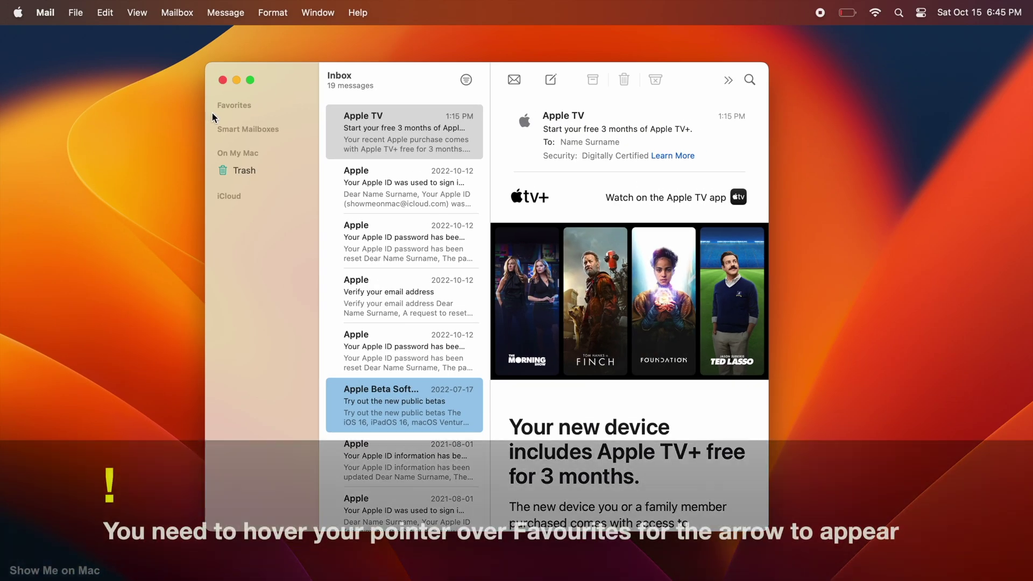
pyautogui.moveTo(234, 105)
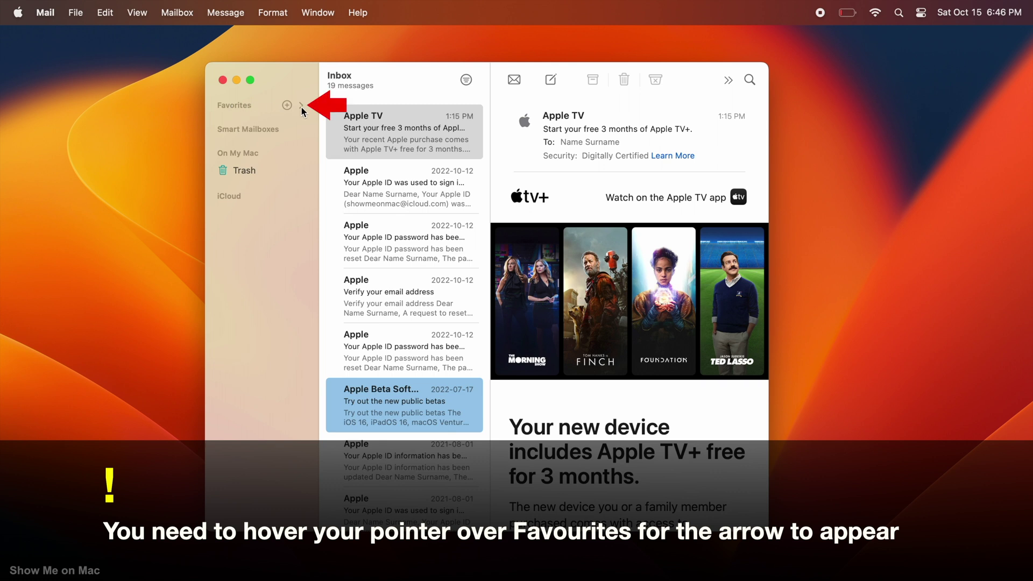
# Expand Favorites in the sidebar and open the Send Later mailbox
pyautogui.click(301, 108)
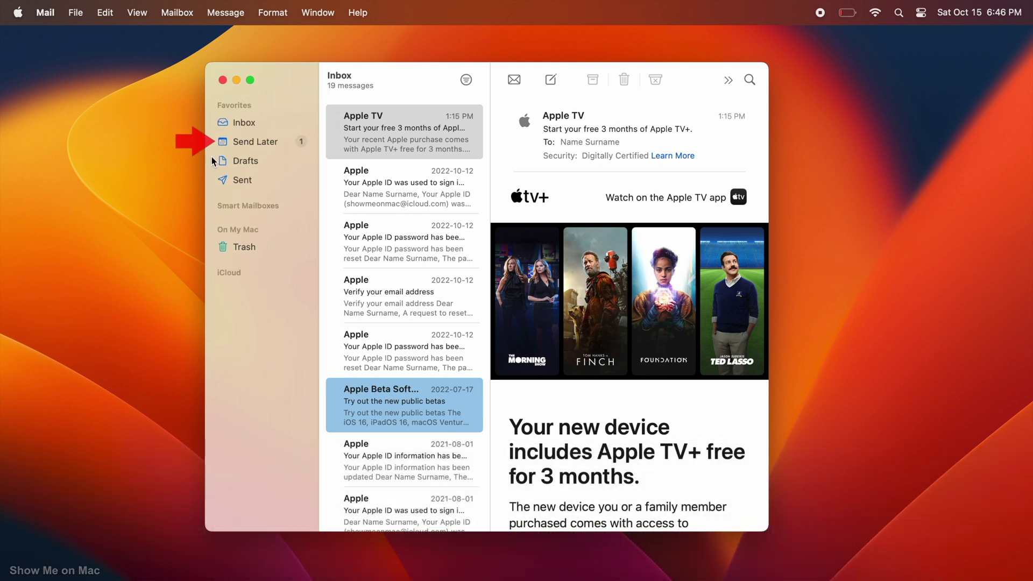
pyautogui.click(232, 140)
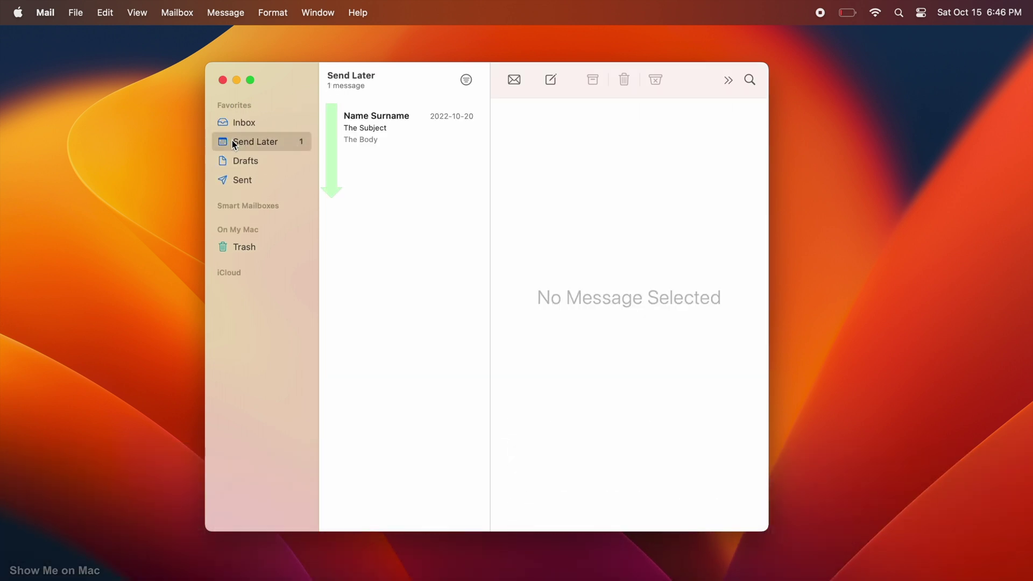
# Select the scheduled message to Name Surname dated October 20, 2022
pyautogui.click(395, 134)
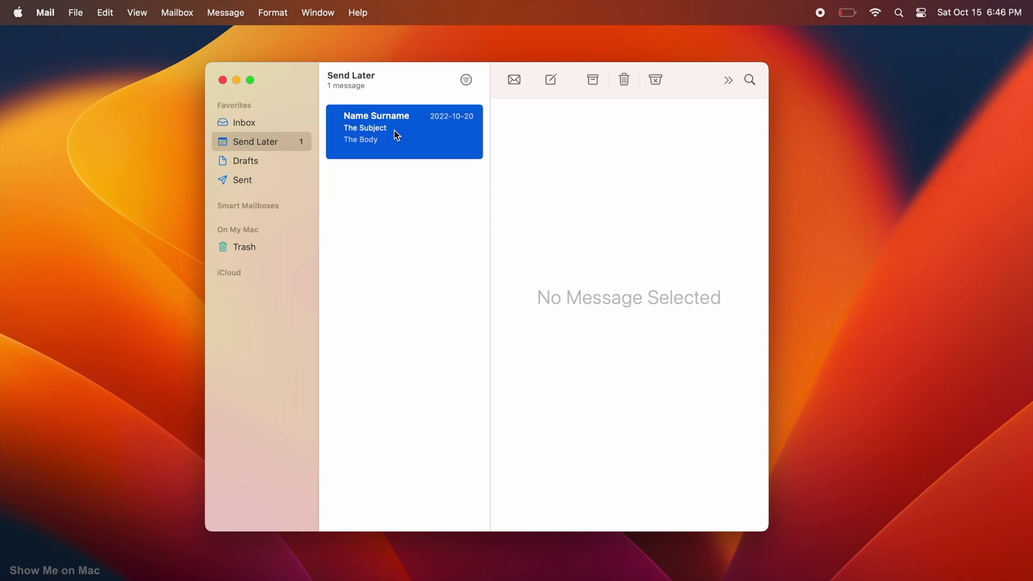